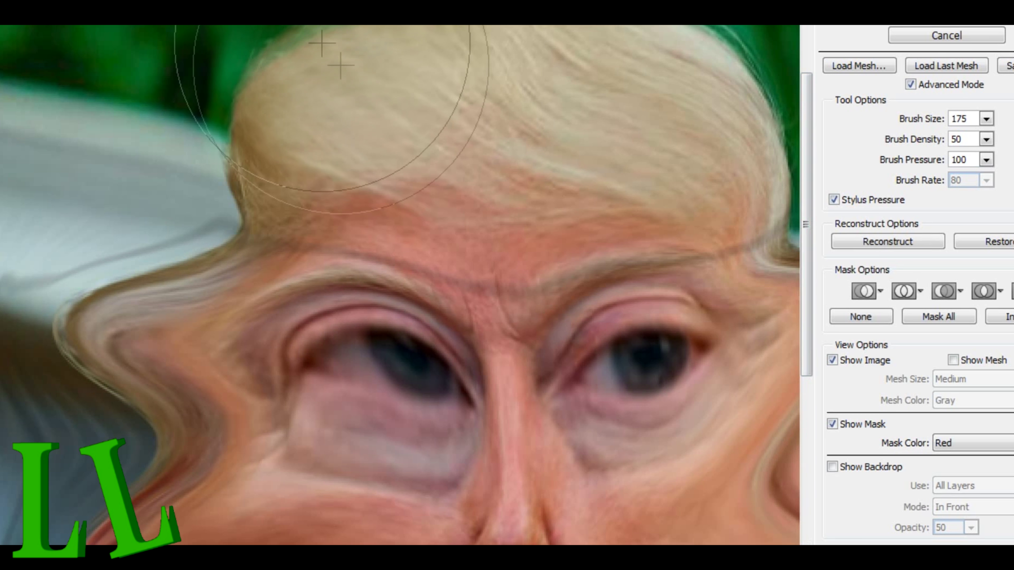
- Warp the hair edge, cheeks, jaw sides and collar of the photo to follow the caricature outline, and apply the Liquify changes
{"action": "key", "text": "ctrl+minus"}
{"action": "left_click_drag", "start_coordinate": [279, 179], "coordinate": [252, 189]}
{"action": "mouse_move", "coordinate": [239, 267]}
{"action": "left_mouse_down"}
{"action": "mouse_move", "coordinate": [246, 308]}
{"action": "mouse_move", "coordinate": [186, 316]}
{"action": "mouse_move", "coordinate": [176, 333]}
{"action": "mouse_move", "coordinate": [185, 376]}
{"action": "mouse_move", "coordinate": [193, 256]}
{"action": "mouse_move", "coordinate": [171, 314]}
{"action": "mouse_move", "coordinate": [185, 324]}
{"action": "mouse_move", "coordinate": [141, 329]}
{"action": "left_mouse_up"}
{"action": "mouse_move", "coordinate": [529, 331]}
{"action": "left_mouse_down"}
{"action": "mouse_move", "coordinate": [537, 340]}
{"action": "mouse_move", "coordinate": [563, 285]}
{"action": "left_mouse_up"}
{"action": "left_click_drag", "start_coordinate": [195, 329], "coordinate": [173, 350]}
{"action": "left_click_drag", "start_coordinate": [206, 295], "coordinate": [195, 289]}
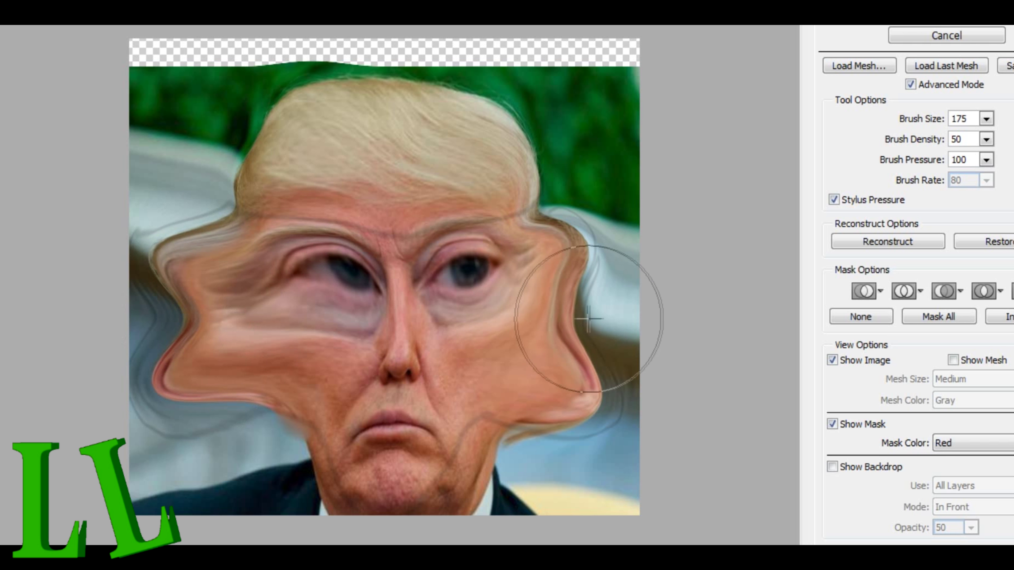
{"action": "left_click_drag", "start_coordinate": [589, 319], "coordinate": [578, 318]}
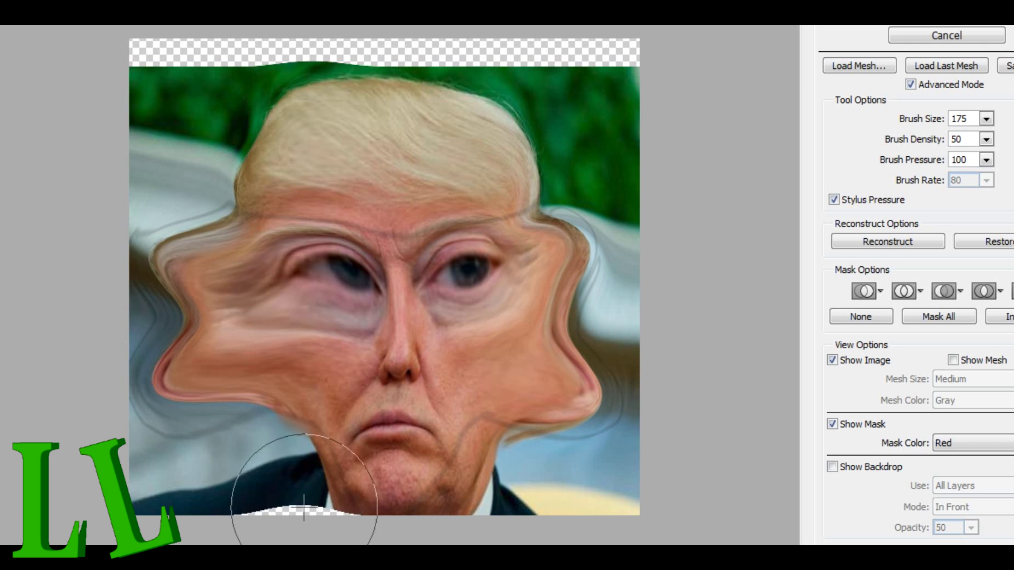
{"action": "left_click_drag", "start_coordinate": [554, 465], "coordinate": [424, 493]}
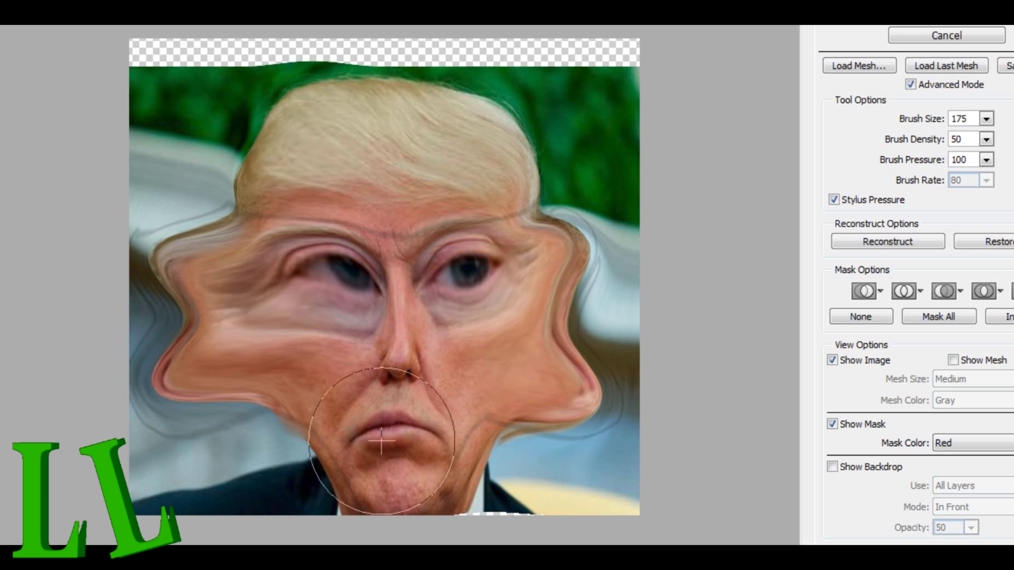
{"action": "key", "text": "Return"}
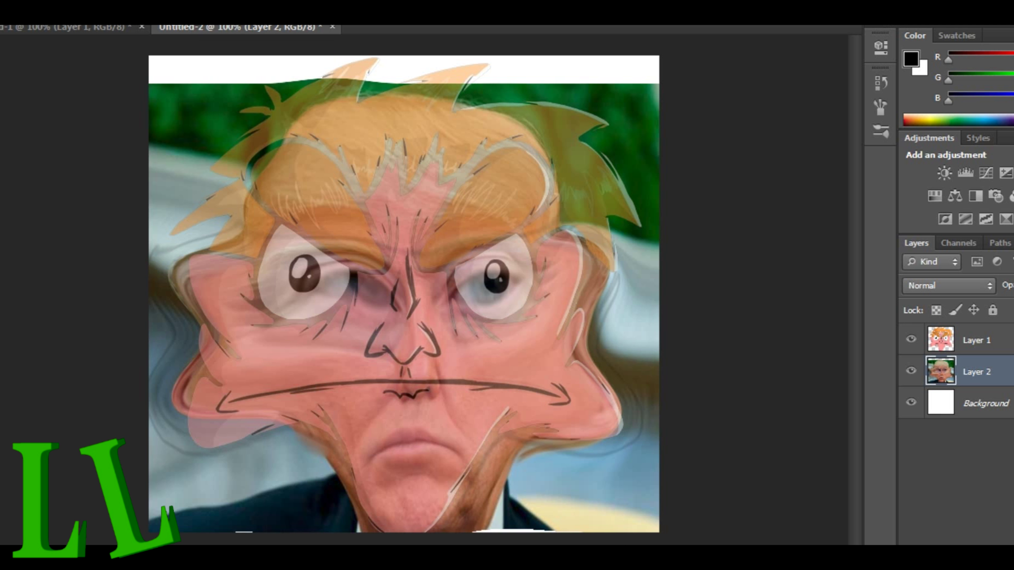
- Reopen Liquify on the photo layer, push the left brow and temple outward, adjust the left eye, and apply
{"action": "key", "text": "ctrl+shift+x"}
{"action": "mouse_move", "coordinate": [348, 240]}
{"action": "left_mouse_down"}
{"action": "mouse_move", "coordinate": [341, 274]}
{"action": "mouse_move", "coordinate": [313, 240]}
{"action": "left_mouse_up"}
{"action": "left_click_drag", "start_coordinate": [306, 299], "coordinate": [330, 299]}
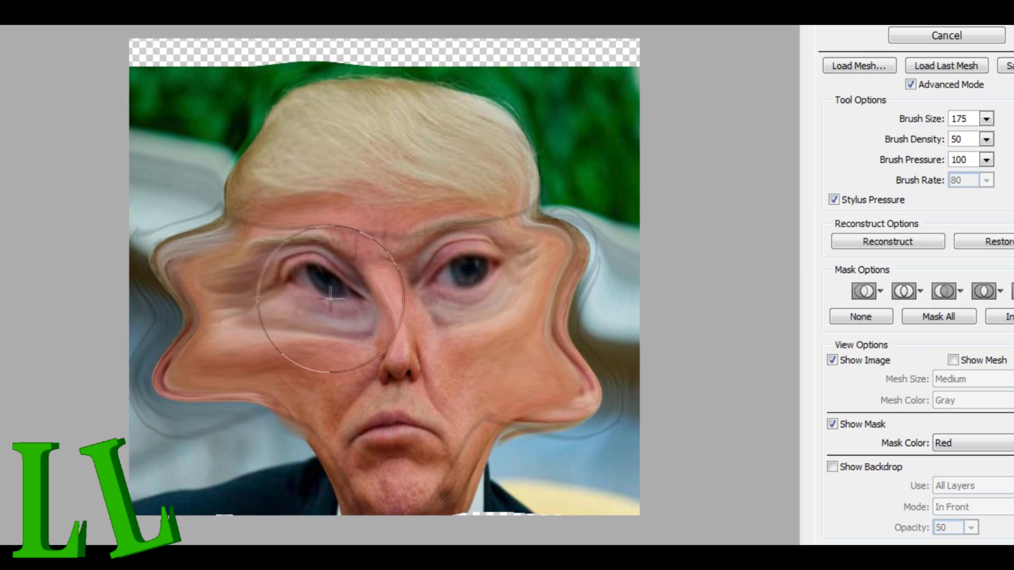
{"action": "key", "text": "Return"}
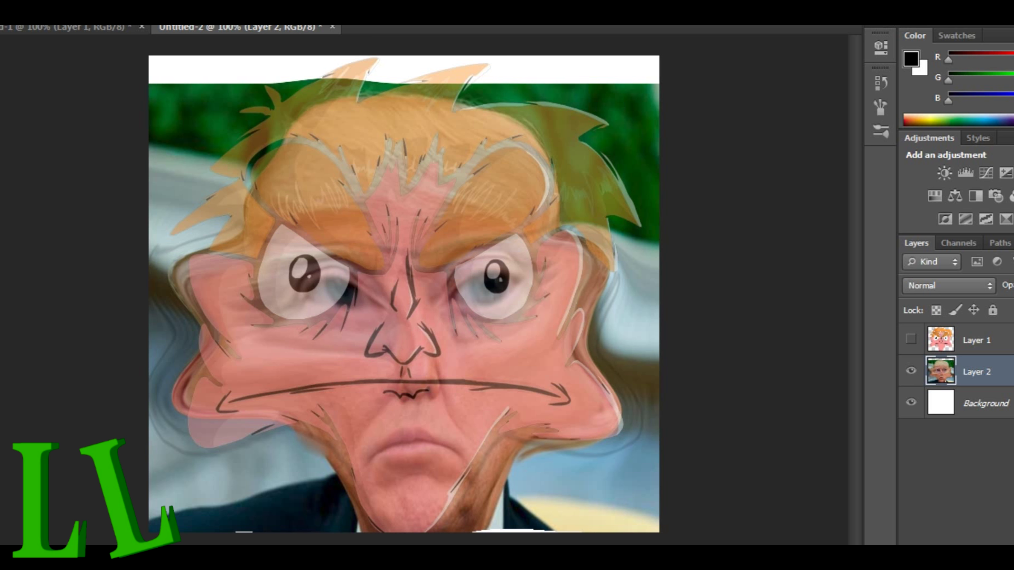
- In Liquify, raise the nose and mouth and stretch both mouth corners out toward the cheeks into a wide frown
{"action": "key", "text": "ctrl+shift+x"}
{"action": "left_click_drag", "start_coordinate": [395, 385], "coordinate": [419, 349]}
{"action": "mouse_move", "coordinate": [375, 443]}
{"action": "left_mouse_down"}
{"action": "mouse_move", "coordinate": [253, 390]}
{"action": "mouse_move", "coordinate": [244, 369]}
{"action": "left_mouse_up"}
{"action": "left_click_drag", "start_coordinate": [437, 459], "coordinate": [461, 419]}
{"action": "mouse_move", "coordinate": [424, 418]}
{"action": "left_mouse_down"}
{"action": "mouse_move", "coordinate": [436, 400]}
{"action": "mouse_move", "coordinate": [521, 363]}
{"action": "mouse_move", "coordinate": [529, 375]}
{"action": "left_mouse_up"}
{"action": "left_click_drag", "start_coordinate": [254, 378], "coordinate": [244, 385]}
{"action": "mouse_move", "coordinate": [403, 343]}
{"action": "left_mouse_down"}
{"action": "mouse_move", "coordinate": [403, 321]}
{"action": "mouse_move", "coordinate": [392, 341]}
{"action": "mouse_move", "coordinate": [384, 333]}
{"action": "mouse_move", "coordinate": [385, 359]}
{"action": "mouse_move", "coordinate": [402, 327]}
{"action": "left_mouse_up"}
- Bloat the tip of the nose and warp the area beside its left edge
{"action": "key", "text": "b"}
{"action": "left_click", "coordinate": [389, 345]}
{"action": "key", "text": "w"}
{"action": "left_click_drag", "start_coordinate": [351, 329], "coordinate": [361, 328]}
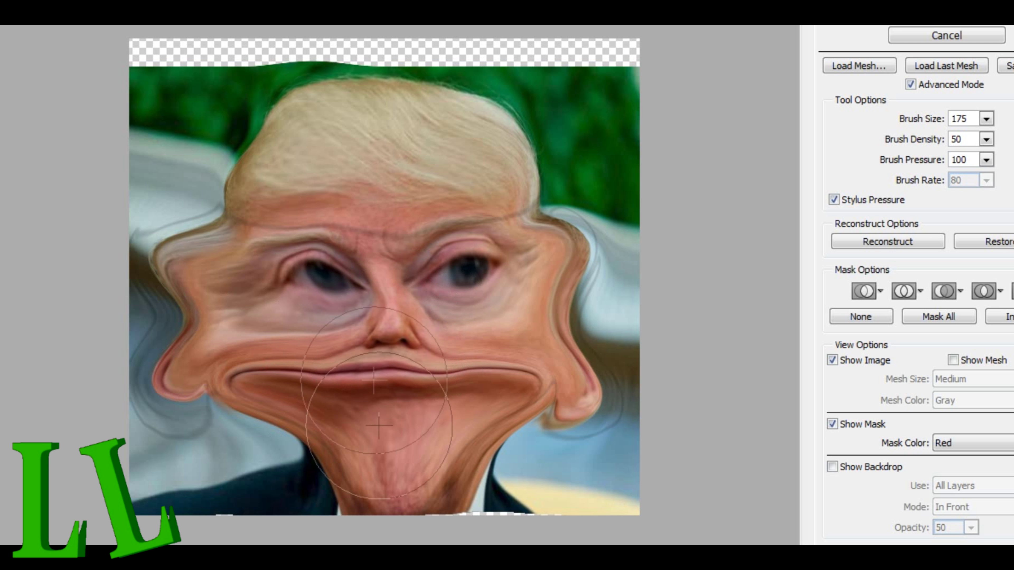
- Nudge the mouth line and its corners slightly down, and shift the left eye up and the nose to the left
{"action": "left_click_drag", "start_coordinate": [381, 377], "coordinate": [383, 386]}
{"action": "left_click_drag", "start_coordinate": [462, 377], "coordinate": [462, 384]}
{"action": "left_click_drag", "start_coordinate": [542, 376], "coordinate": [536, 391]}
{"action": "left_click_drag", "start_coordinate": [233, 368], "coordinate": [236, 379]}
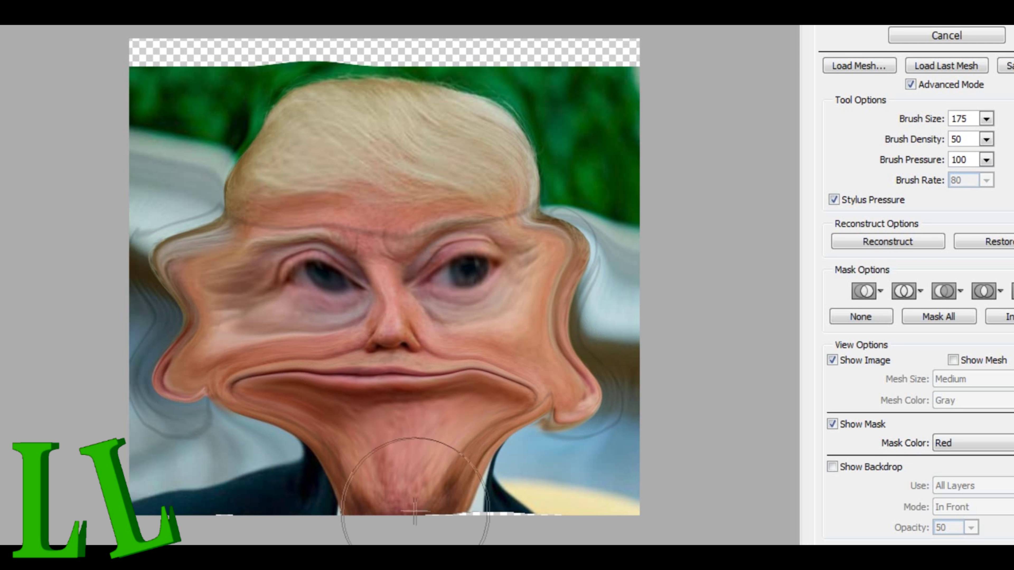
{"action": "left_click_drag", "start_coordinate": [343, 281], "coordinate": [342, 270]}
{"action": "left_click_drag", "start_coordinate": [408, 309], "coordinate": [399, 305]}
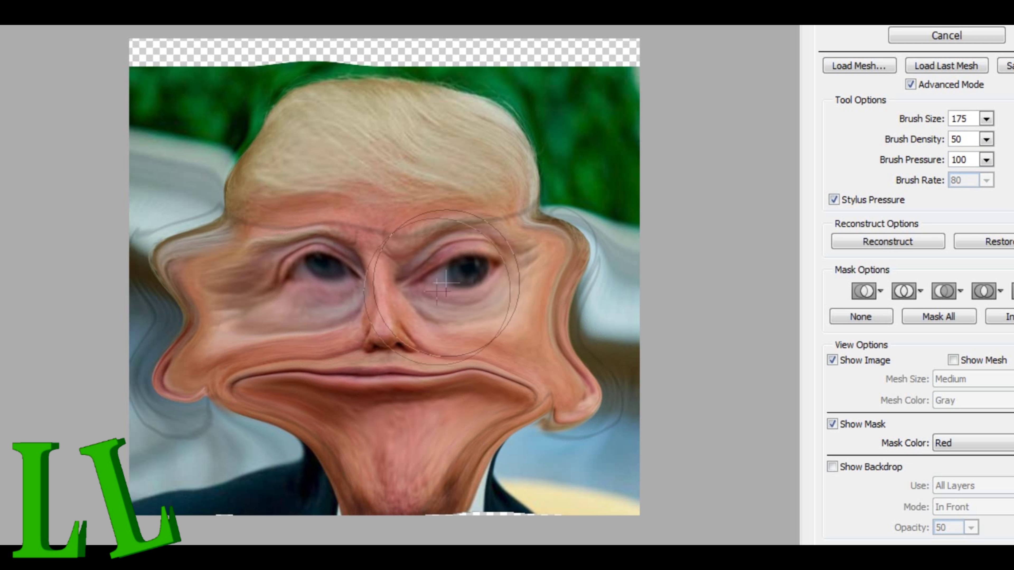
- With a brush size of 100, enlarge both eyes and stretch the mouth corners further outward
{"action": "key", "text": "ctrl+plus"}
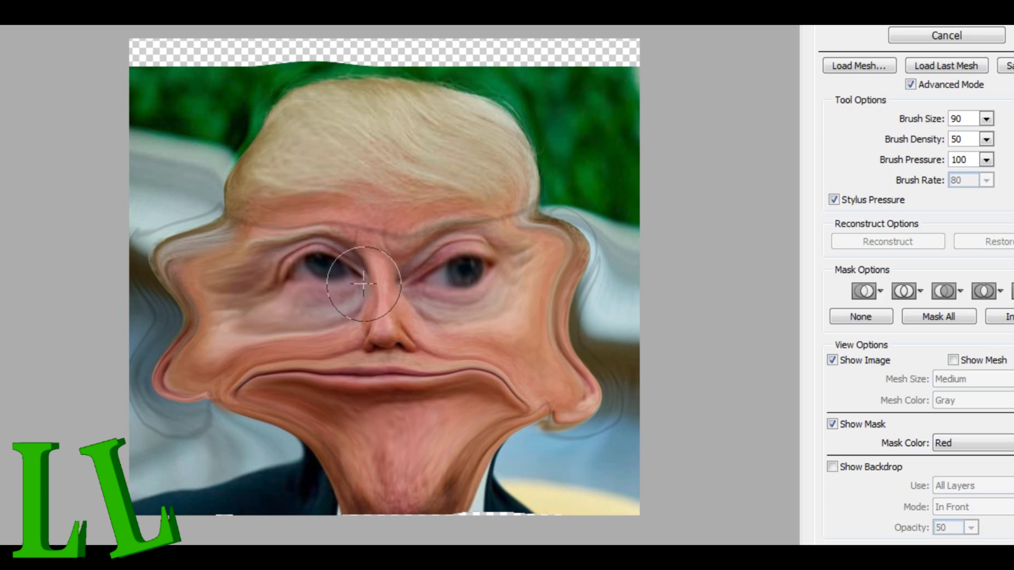
{"action": "key", "text": "bracketright"}
{"action": "mouse_move", "coordinate": [319, 262]}
{"action": "left_mouse_down"}
{"action": "mouse_move", "coordinate": [330, 292]}
{"action": "mouse_move", "coordinate": [297, 274]}
{"action": "mouse_move", "coordinate": [284, 284]}
{"action": "mouse_move", "coordinate": [271, 268]}
{"action": "mouse_move", "coordinate": [343, 266]}
{"action": "left_mouse_up"}
{"action": "mouse_move", "coordinate": [460, 269]}
{"action": "left_mouse_down"}
{"action": "mouse_move", "coordinate": [477, 255]}
{"action": "mouse_move", "coordinate": [432, 275]}
{"action": "mouse_move", "coordinate": [464, 272]}
{"action": "left_mouse_up"}
{"action": "left_click_drag", "start_coordinate": [529, 399], "coordinate": [543, 375]}
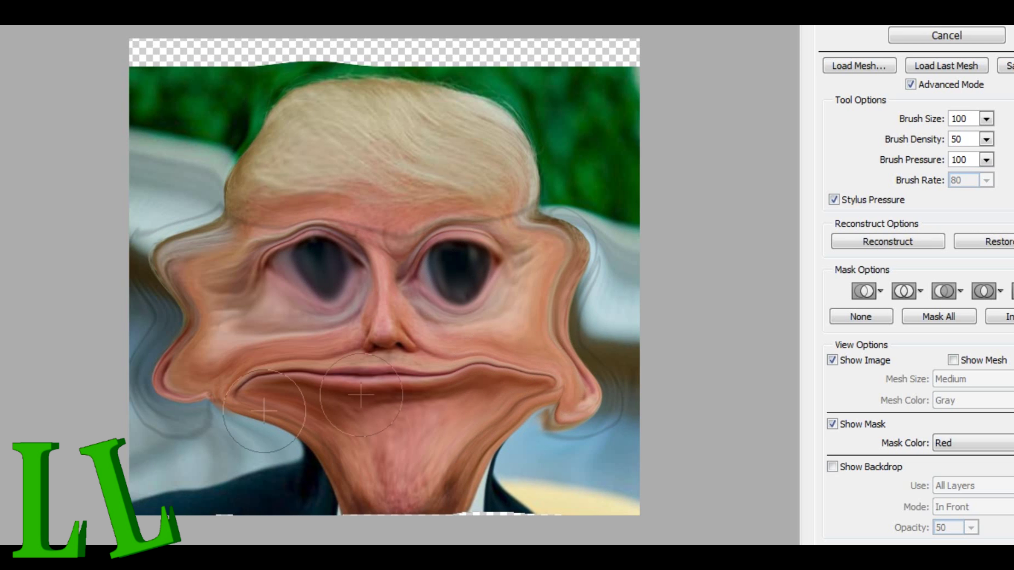
{"action": "left_click_drag", "start_coordinate": [256, 401], "coordinate": [226, 394]}
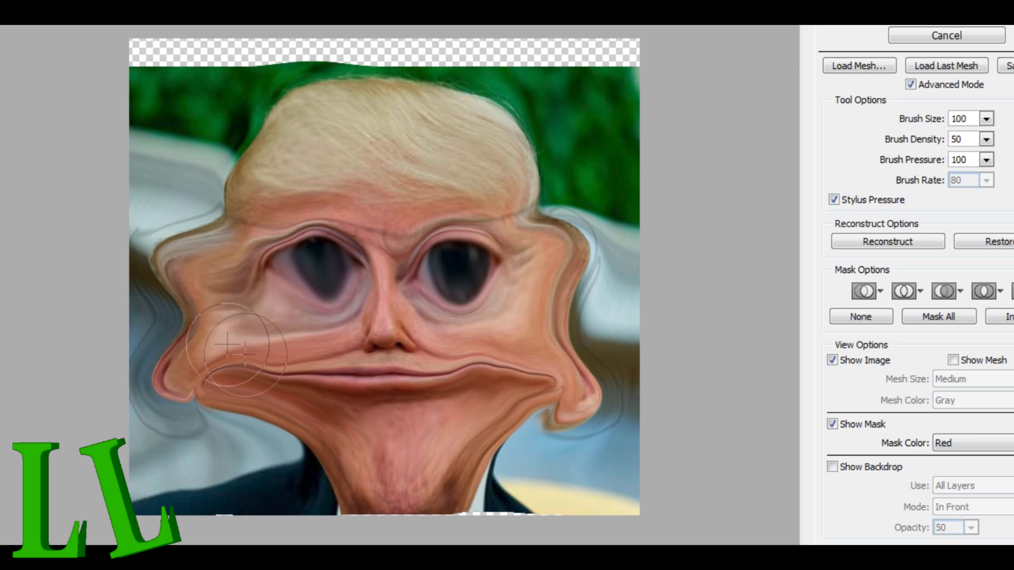
{"action": "mouse_move", "coordinate": [475, 295]}
{"action": "left_mouse_down"}
{"action": "mouse_move", "coordinate": [437, 257]}
{"action": "mouse_move", "coordinate": [460, 271]}
{"action": "mouse_move", "coordinate": [468, 304]}
{"action": "mouse_move", "coordinate": [453, 283]}
{"action": "left_mouse_up"}
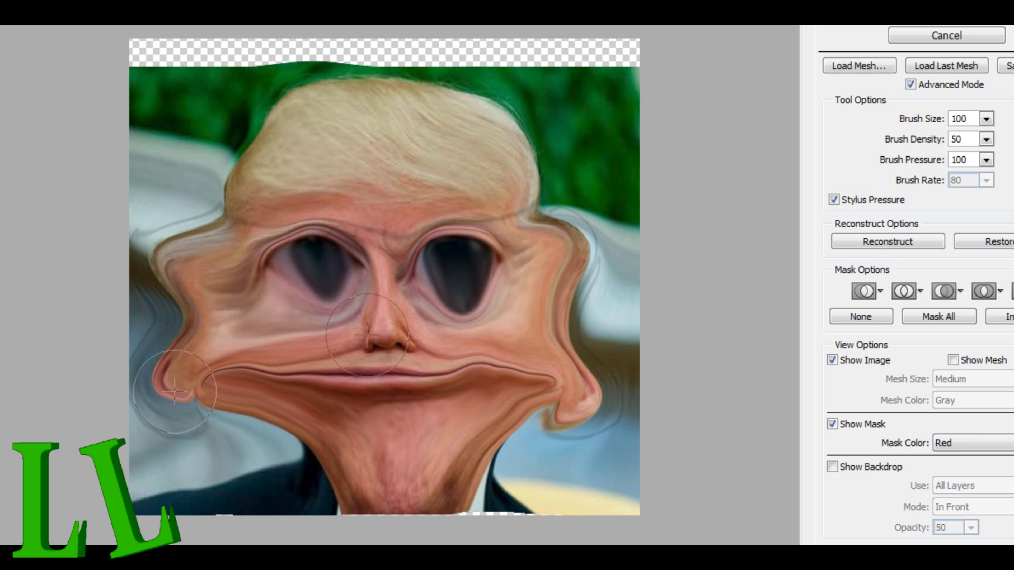
- Pull the upper cheek corners and the jowl tips outward on both sides of the face, and apply the Liquify changes
{"action": "left_click_drag", "start_coordinate": [177, 388], "coordinate": [161, 386]}
{"action": "left_click_drag", "start_coordinate": [188, 256], "coordinate": [173, 251]}
{"action": "left_click_drag", "start_coordinate": [565, 249], "coordinate": [578, 244]}
{"action": "mouse_move", "coordinate": [580, 385]}
{"action": "left_mouse_down"}
{"action": "mouse_move", "coordinate": [605, 394]}
{"action": "mouse_move", "coordinate": [551, 436]}
{"action": "mouse_move", "coordinate": [613, 388]}
{"action": "left_mouse_up"}
{"action": "left_click", "coordinate": [947, 15]}
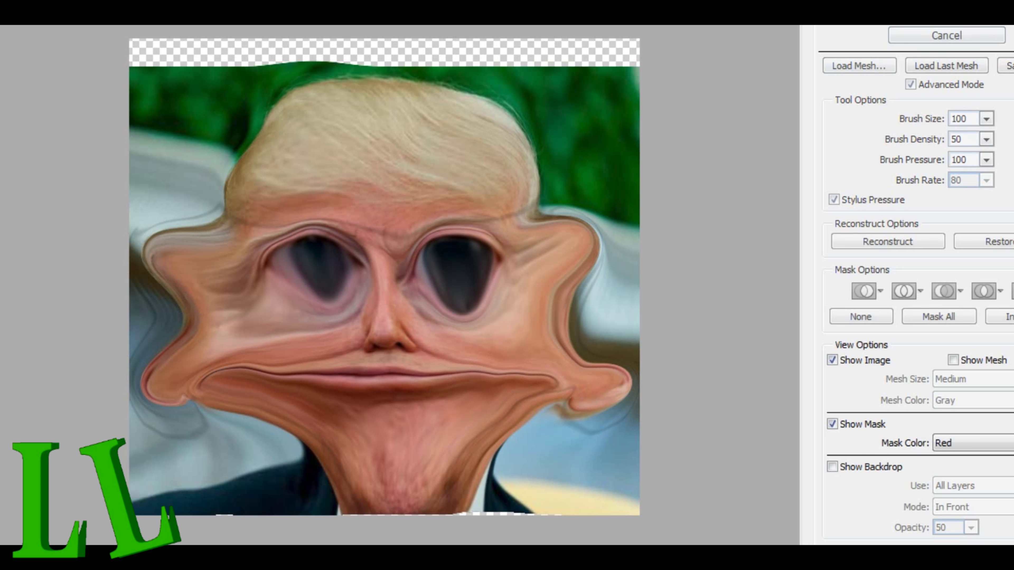
- Reopen Liquify and stretch both jowl tips downward and outward
{"action": "left_click", "coordinate": [192, 1]}
{"action": "left_click", "coordinate": [215, 59]}
{"action": "left_click_drag", "start_coordinate": [609, 385], "coordinate": [608, 409]}
{"action": "left_click_drag", "start_coordinate": [159, 381], "coordinate": [149, 395]}
{"action": "mouse_move", "coordinate": [606, 408]}
{"action": "left_mouse_down"}
{"action": "mouse_move", "coordinate": [636, 404]}
{"action": "mouse_move", "coordinate": [621, 426]}
{"action": "left_mouse_up"}
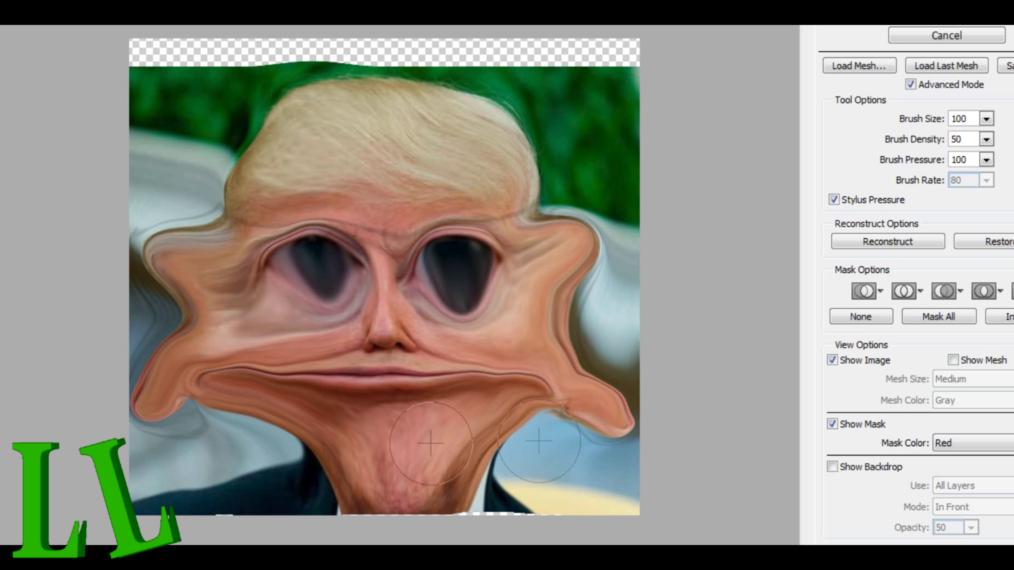
- Refine the jowl edges and tips, reduce the brush size to 60, and apply the Liquify changes
{"action": "left_click_drag", "start_coordinate": [578, 389], "coordinate": [601, 385]}
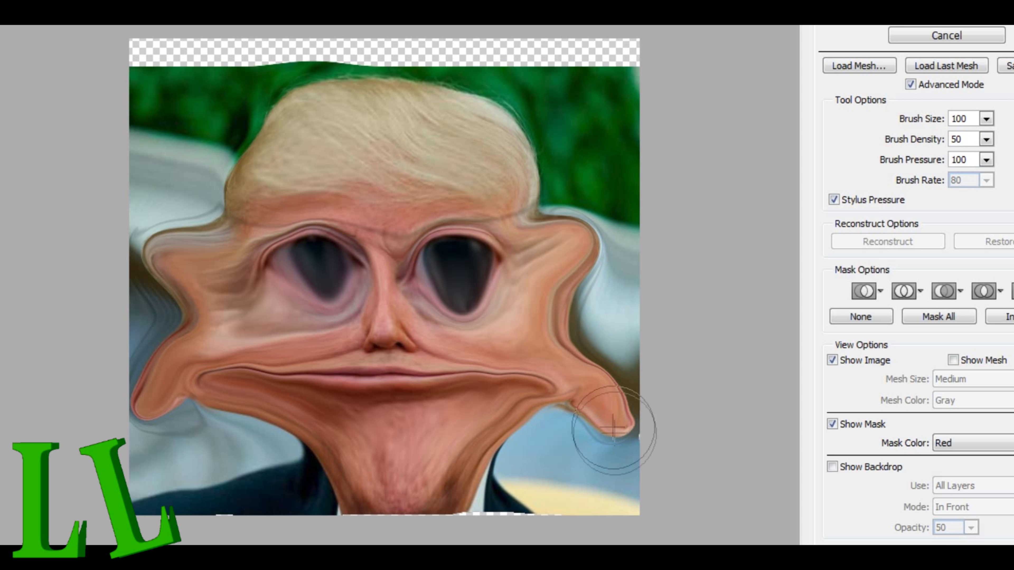
{"action": "mouse_move", "coordinate": [607, 430]}
{"action": "left_mouse_down"}
{"action": "mouse_move", "coordinate": [635, 437]}
{"action": "mouse_move", "coordinate": [631, 395]}
{"action": "mouse_move", "coordinate": [624, 411]}
{"action": "mouse_move", "coordinate": [626, 404]}
{"action": "mouse_move", "coordinate": [636, 417]}
{"action": "mouse_move", "coordinate": [604, 433]}
{"action": "mouse_move", "coordinate": [606, 396]}
{"action": "mouse_move", "coordinate": [632, 409]}
{"action": "left_mouse_up"}
{"action": "left_click_drag", "start_coordinate": [140, 416], "coordinate": [150, 401]}
{"action": "key", "text": "ctrl+plus"}
{"action": "key", "text": "bracketleft"}
{"action": "key", "text": "bracketleft"}
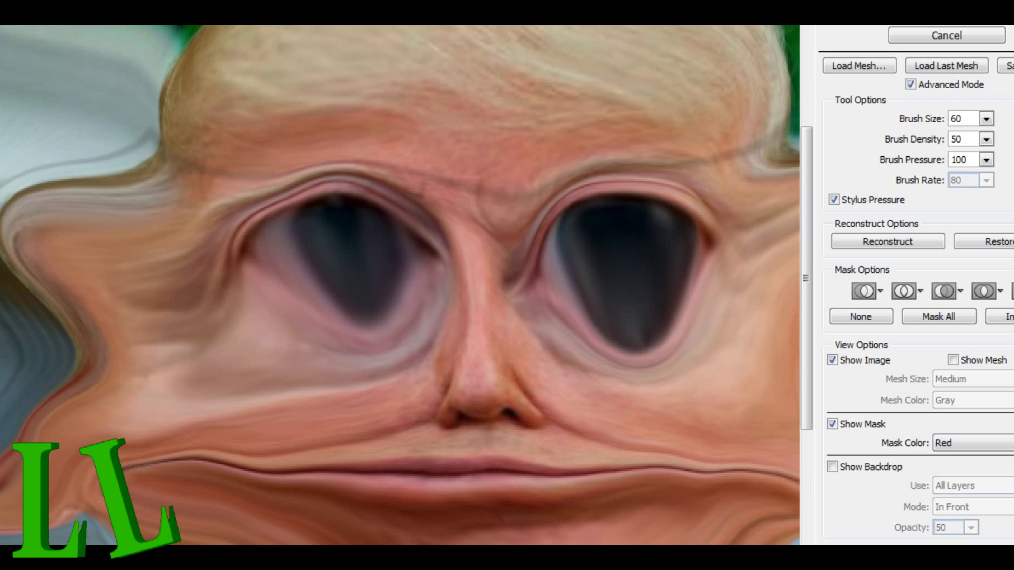
{"action": "left_click_drag", "start_coordinate": [379, 560], "coordinate": [483, 559]}
{"action": "left_click_drag", "start_coordinate": [806, 291], "coordinate": [806, 373]}
{"action": "left_click", "coordinate": [947, 17]}
- Heal the smeared skin beside the right eye and beneath the left eye with the Spot Healing Brush
{"action": "mouse_move", "coordinate": [711, 258]}
{"action": "left_mouse_down"}
{"action": "mouse_move", "coordinate": [752, 213]}
{"action": "mouse_move", "coordinate": [684, 275]}
{"action": "left_mouse_up"}
{"action": "left_click_drag", "start_coordinate": [748, 218], "coordinate": [687, 245]}
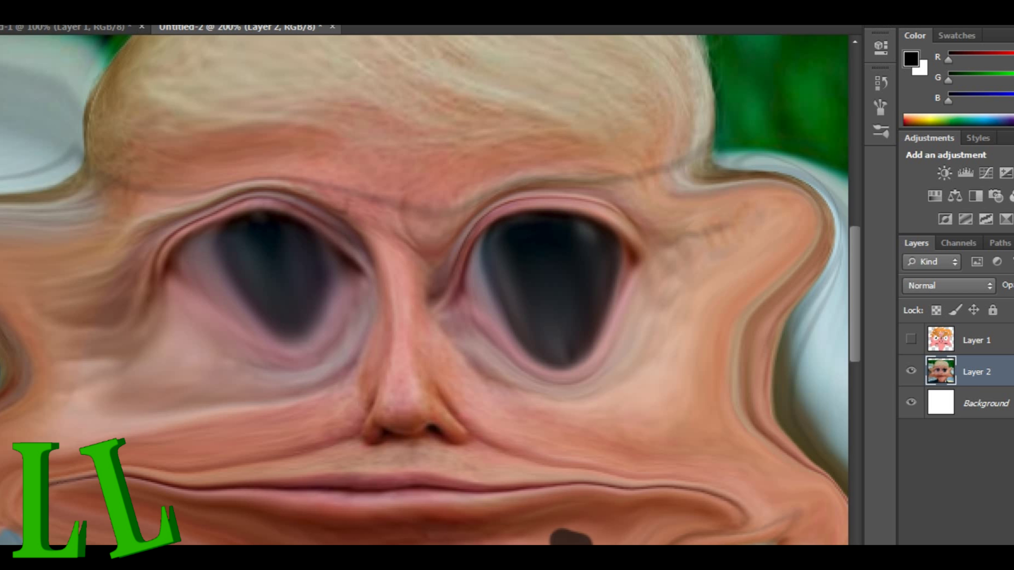
{"action": "mouse_move", "coordinate": [659, 292]}
{"action": "left_mouse_down"}
{"action": "mouse_move", "coordinate": [613, 388]}
{"action": "mouse_move", "coordinate": [587, 404]}
{"action": "left_mouse_up"}
{"action": "key", "text": "ctrl+z"}
{"action": "left_click_drag", "start_coordinate": [454, 340], "coordinate": [517, 403]}
{"action": "key", "text": "ctrl+z"}
{"action": "mouse_move", "coordinate": [310, 393]}
{"action": "left_mouse_down"}
{"action": "mouse_move", "coordinate": [355, 346]}
{"action": "mouse_move", "coordinate": [226, 413]}
{"action": "left_mouse_up"}
- Heal the streaks on the chin and the dark smear on the left cheek
{"action": "scroll", "coordinate": [319, 399], "scroll_direction": "down", "scroll_amount": 5}
{"action": "left_click_drag", "start_coordinate": [297, 438], "coordinate": [357, 537]}
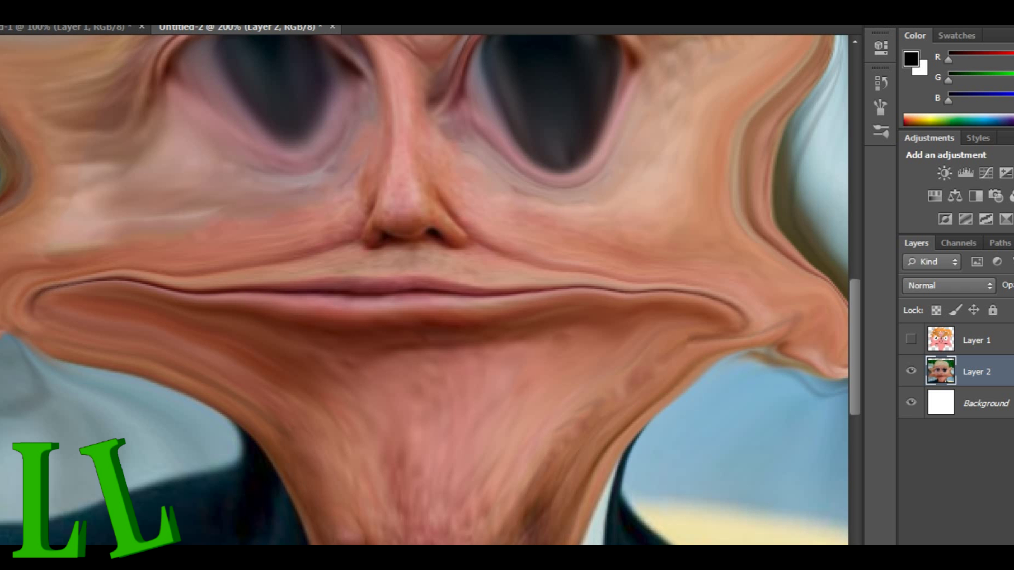
{"action": "scroll", "coordinate": [535, 459], "scroll_direction": "up", "scroll_amount": 5}
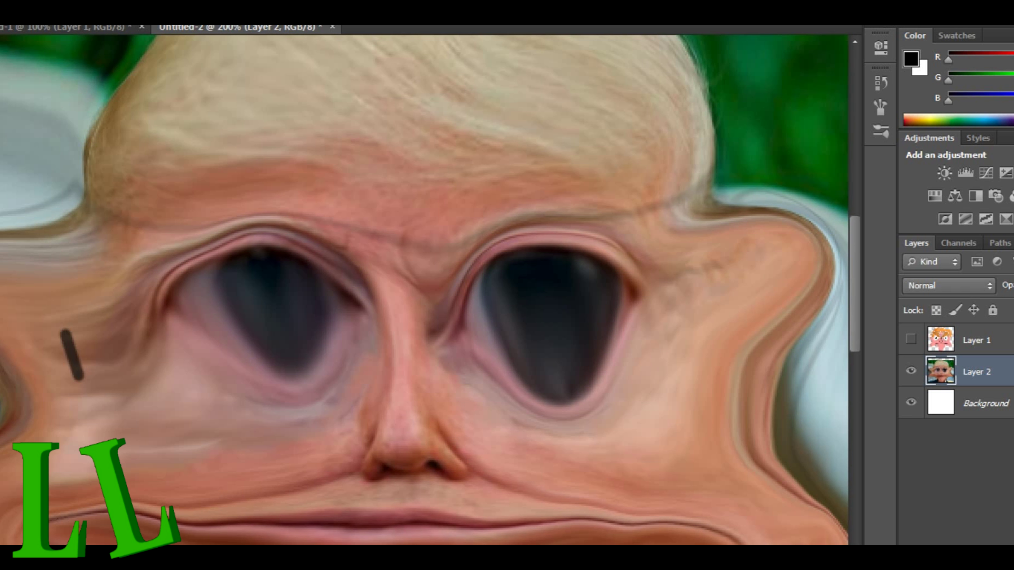
{"action": "key", "text": "ctrl+z"}
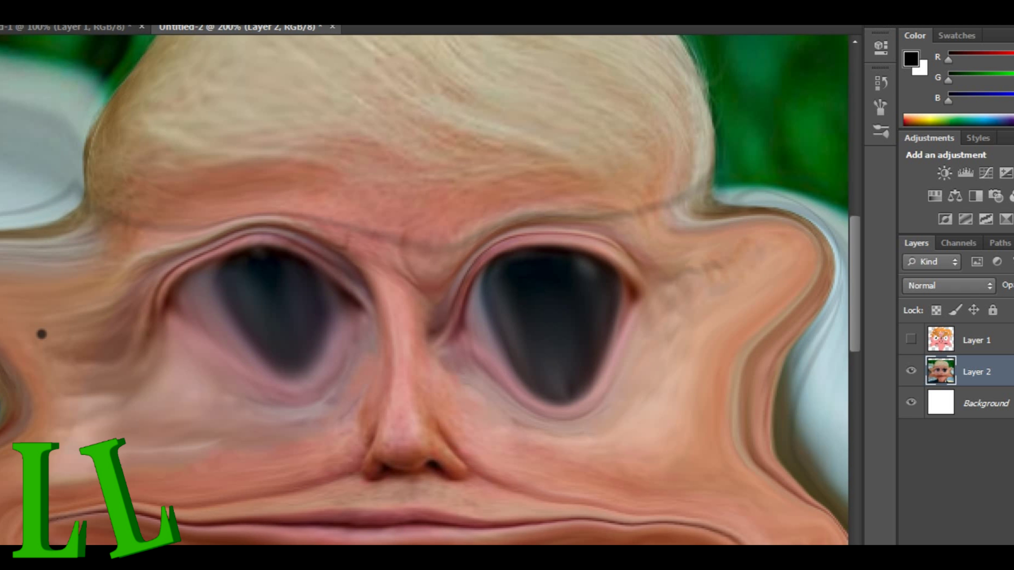
{"action": "left_click_drag", "start_coordinate": [99, 285], "coordinate": [97, 400]}
{"action": "key", "text": "ctrl+minus"}
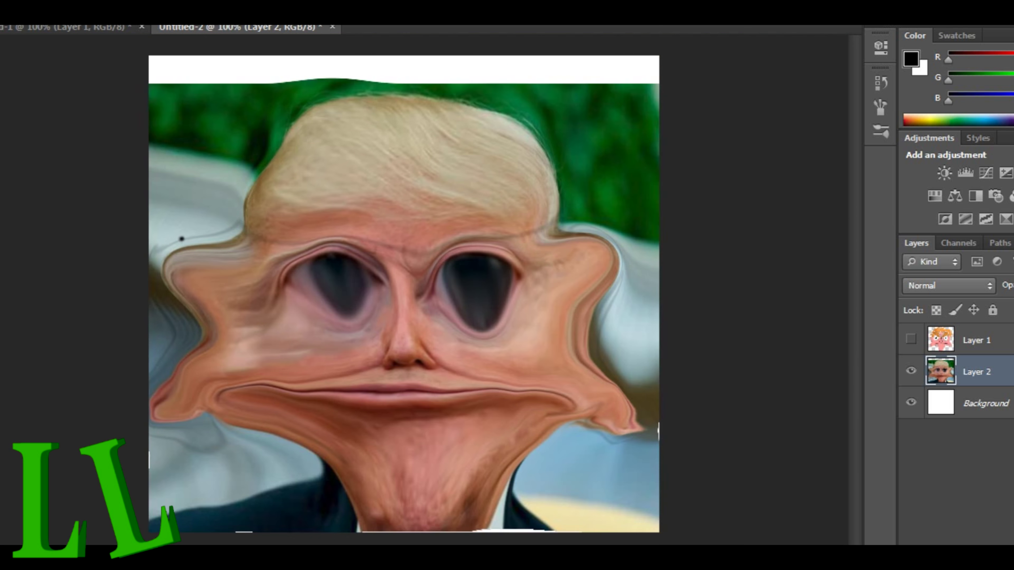
- Switch to the Patch tool and patch the distorted skin on the left cheek and the chin
{"action": "right_click", "coordinate": [1, 185]}
{"action": "left_click", "coordinate": [46, 217]}
{"action": "left_click", "coordinate": [264, 322]}
{"action": "left_click", "coordinate": [444, 215]}
{"action": "left_click", "coordinate": [444, 215]}
{"action": "left_click", "coordinate": [443, 215]}
{"action": "left_click_drag", "start_coordinate": [248, 309], "coordinate": [419, 481]}
{"action": "left_click_drag", "start_coordinate": [236, 290], "coordinate": [234, 294]}
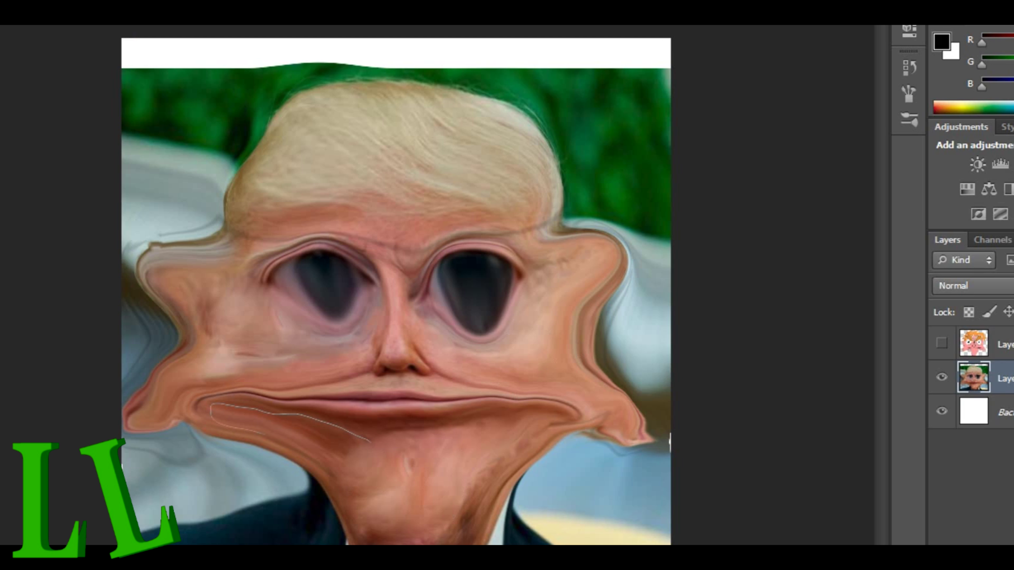
- Patch the remaining streaks below the lower lip and on the left of the chin, and clear the selection
{"action": "left_click_drag", "start_coordinate": [263, 434], "coordinate": [371, 443]}
{"action": "mouse_move", "coordinate": [312, 442]}
{"action": "left_mouse_down"}
{"action": "mouse_move", "coordinate": [422, 463]}
{"action": "mouse_move", "coordinate": [422, 477]}
{"action": "mouse_move", "coordinate": [379, 495]}
{"action": "left_mouse_up"}
{"action": "left_click_drag", "start_coordinate": [399, 451], "coordinate": [401, 450]}
{"action": "left_click_drag", "start_coordinate": [410, 464], "coordinate": [431, 472]}
{"action": "left_click_drag", "start_coordinate": [296, 423], "coordinate": [298, 422]}
{"action": "left_click_drag", "start_coordinate": [305, 433], "coordinate": [327, 442]}
{"action": "left_click", "coordinate": [399, 25]}
{"action": "left_click", "coordinate": [168, 25]}
{"action": "left_click", "coordinate": [193, 43]}
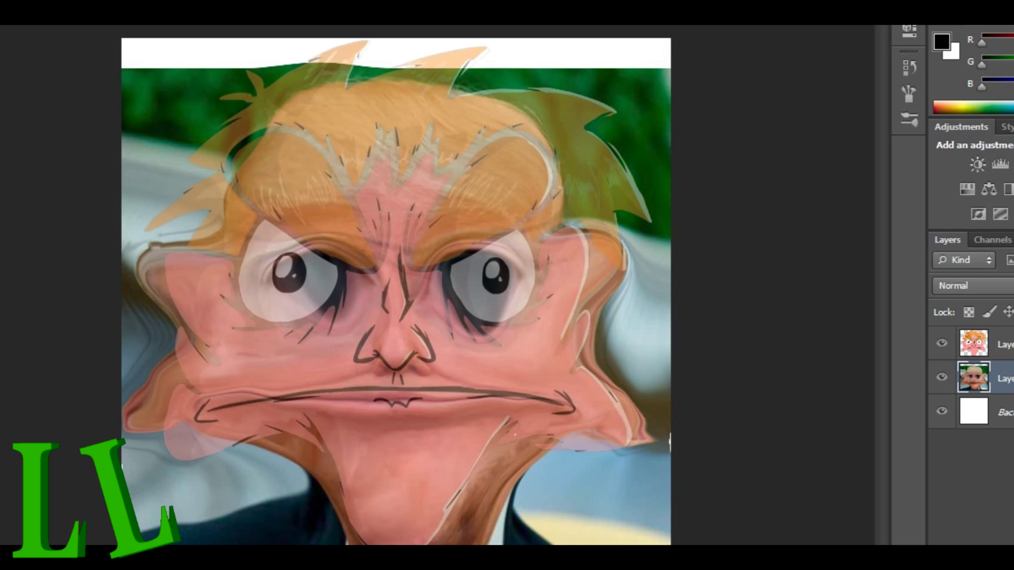
- Hide the cartoon layer, place the photo layer above it, and duplicate the photo layer
{"action": "left_click", "coordinate": [942, 344]}
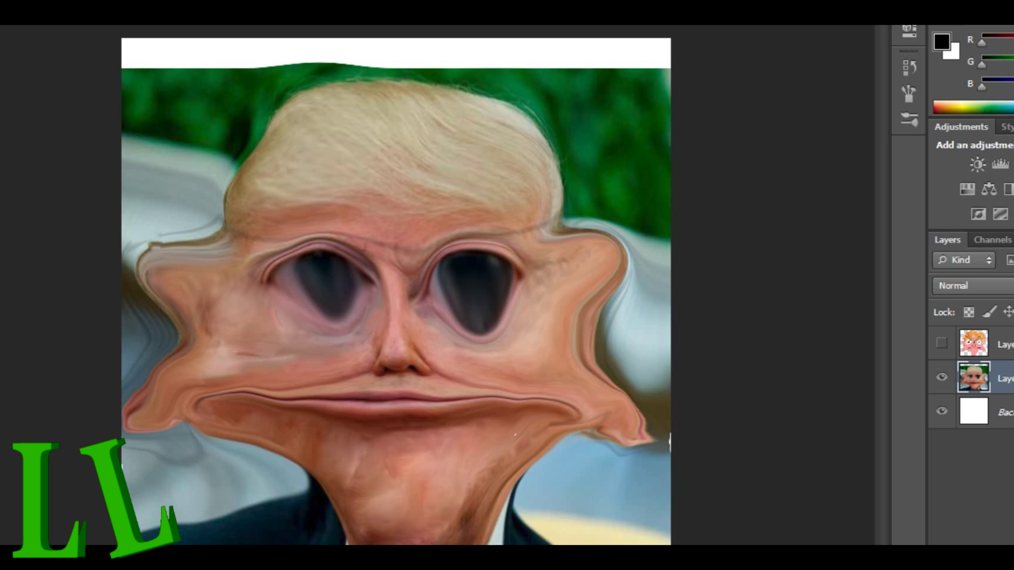
{"action": "left_click", "coordinate": [941, 377]}
{"action": "left_click", "coordinate": [941, 377]}
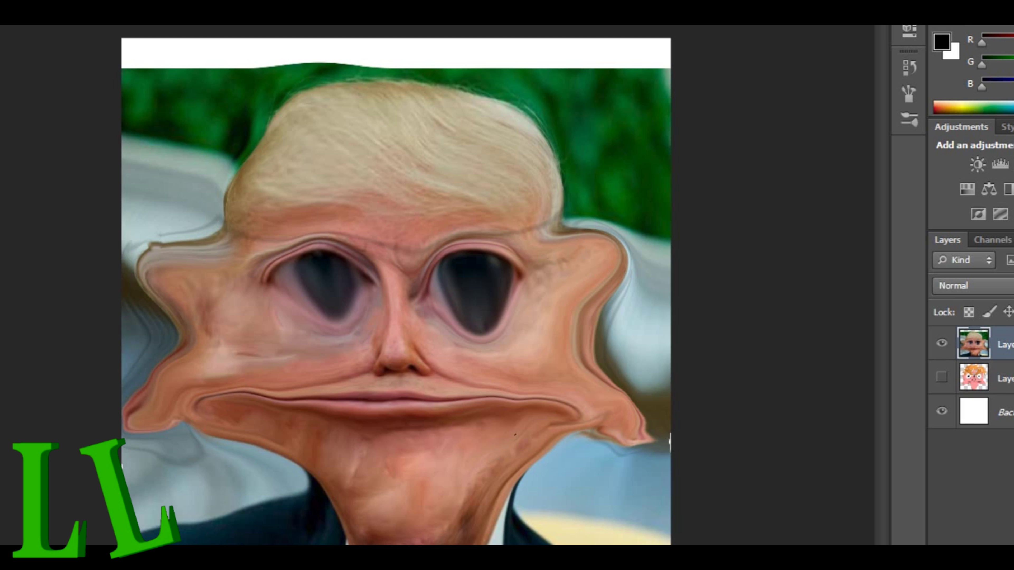
{"action": "key", "text": "ctrl+j"}
- Select the entire cartoon artwork and bring it to the top of the layer stack, above both photo layers
{"action": "left_click", "coordinate": [1004, 412]}
{"action": "key", "text": "ctrl+a"}
{"action": "left_click", "coordinate": [941, 411]}
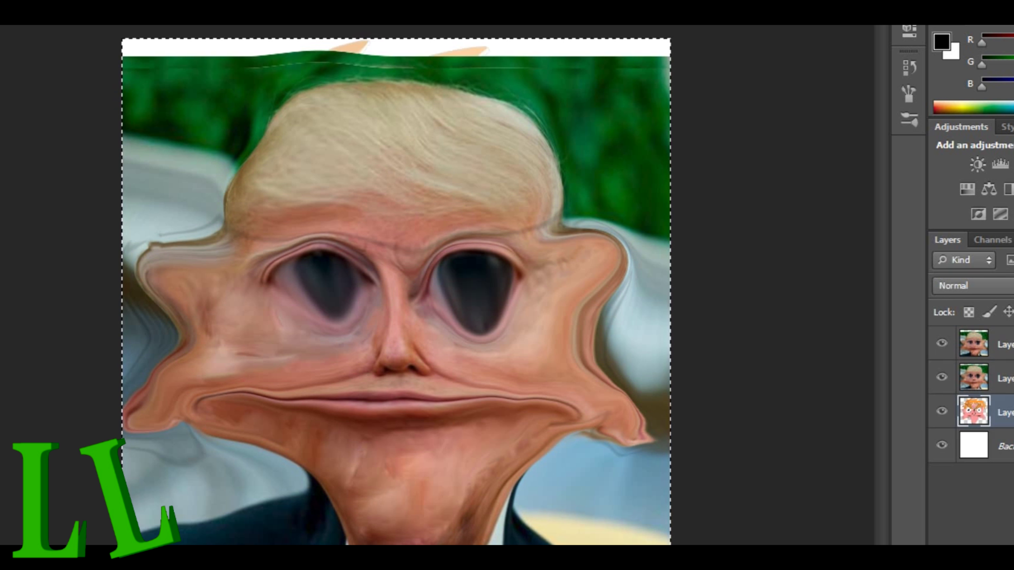
{"action": "left_click_drag", "start_coordinate": [942, 343], "coordinate": [941, 377]}
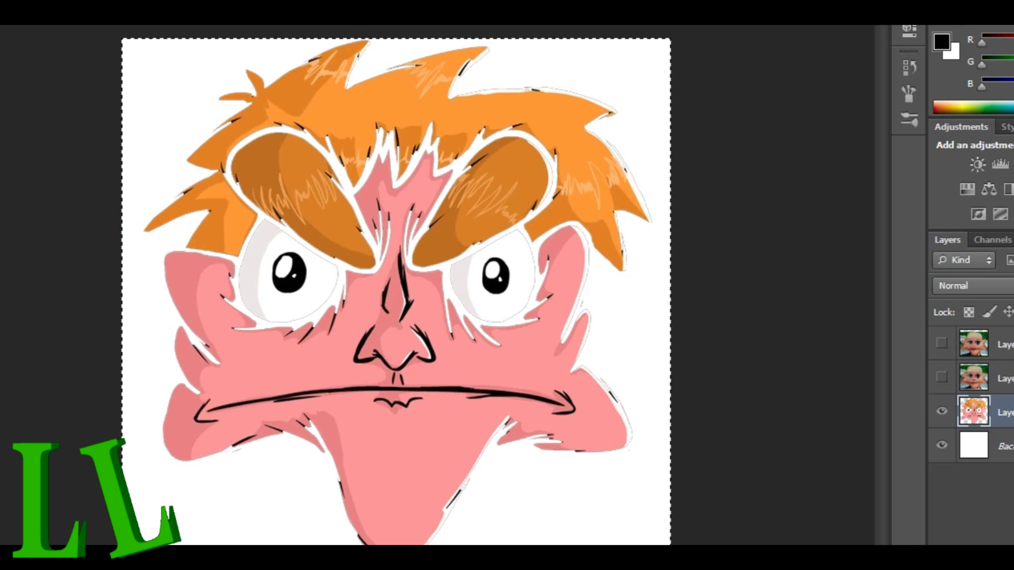
{"action": "key", "text": "ctrl+v"}
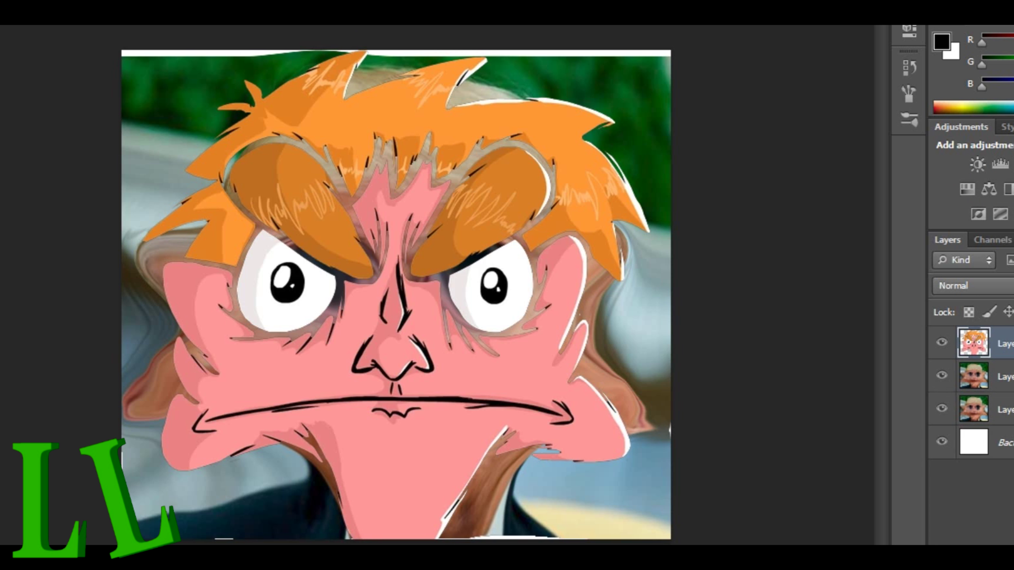
- Replace the upper photo copy with an empty layer between the cartoon and the remaining photo layer
{"action": "left_click", "coordinate": [1004, 376]}
{"action": "left_click", "coordinate": [1013, 239]}
{"action": "left_click", "coordinate": [938, 175]}
{"action": "key", "text": "Return"}
{"action": "left_click", "coordinate": [1004, 409]}
{"action": "left_click", "coordinate": [1013, 239]}
{"action": "left_click", "coordinate": [941, 208]}
{"action": "key", "text": "Return"}
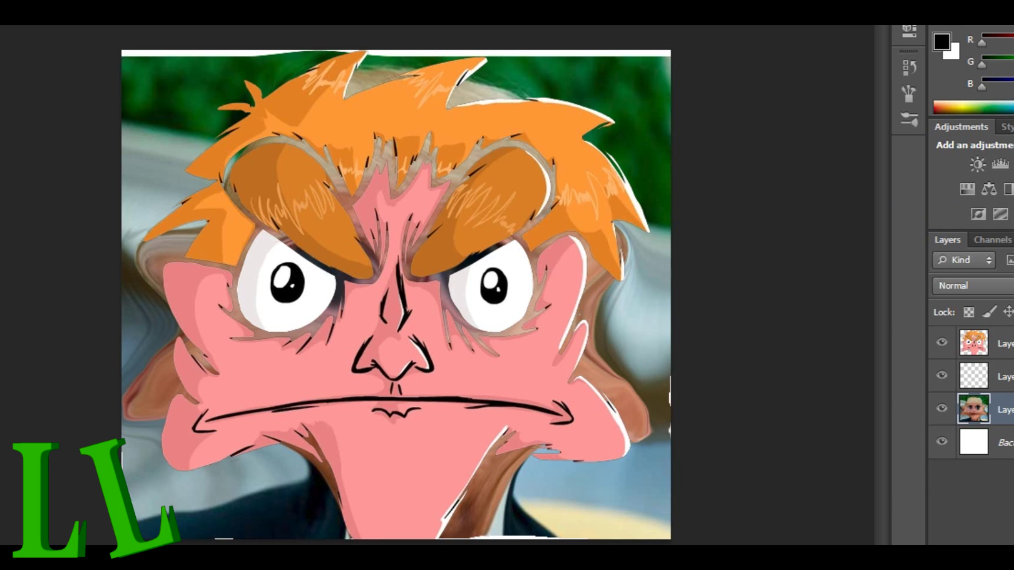
- Free Transform the cartoon layer, enlarging it to span the full width of the canvas
{"action": "left_click", "coordinate": [1005, 376]}
{"action": "left_click", "coordinate": [1005, 344]}
{"action": "key", "text": "ctrl+t"}
{"action": "left_click_drag", "start_coordinate": [484, 340], "coordinate": [447, 307]}
{"action": "left_click_drag", "start_coordinate": [615, 274], "coordinate": [694, 274]}
{"action": "left_click_drag", "start_coordinate": [400, 528], "coordinate": [401, 553]}
{"action": "key", "text": "Return"}
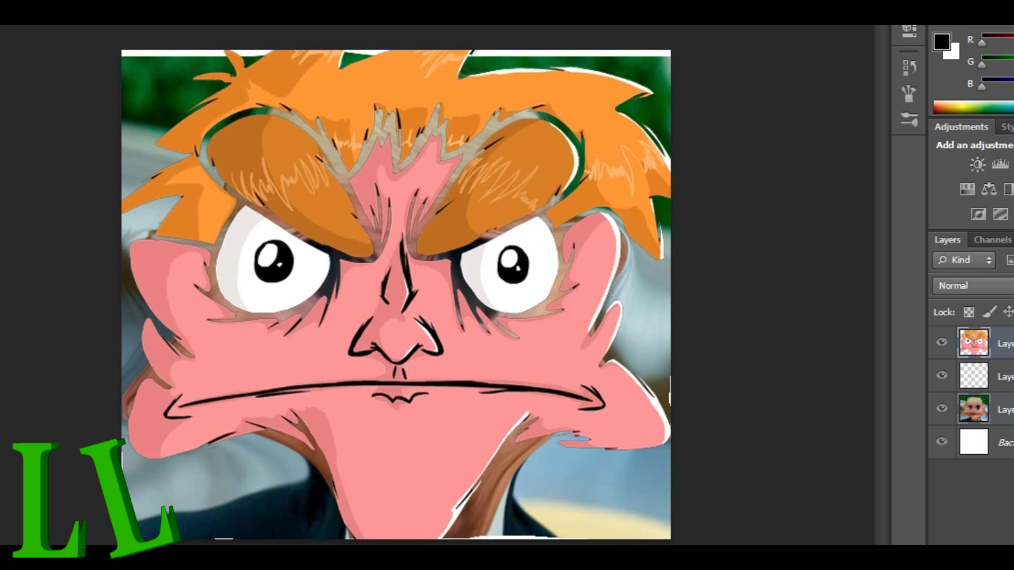
- Make the photo layer active with nothing selected, and hide the cartoon layer
{"action": "left_click", "coordinate": [1004, 409]}
{"action": "left_click_drag", "start_coordinate": [148, 369], "coordinate": [648, 498]}
{"action": "key", "text": "ctrl+d"}
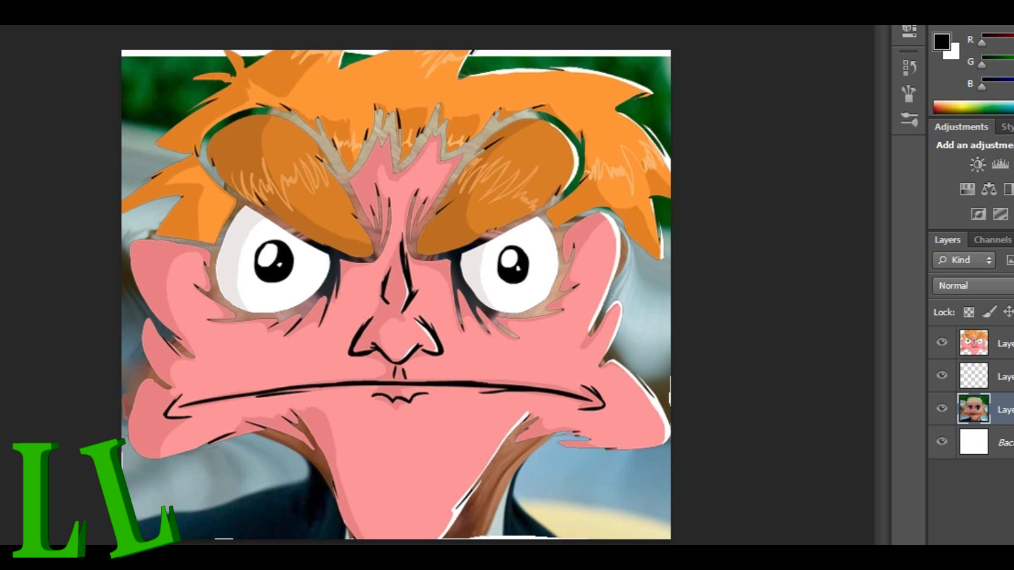
{"action": "left_click", "coordinate": [941, 342]}
{"action": "left_click", "coordinate": [168, 24]}
{"action": "left_click", "coordinate": [204, 40]}
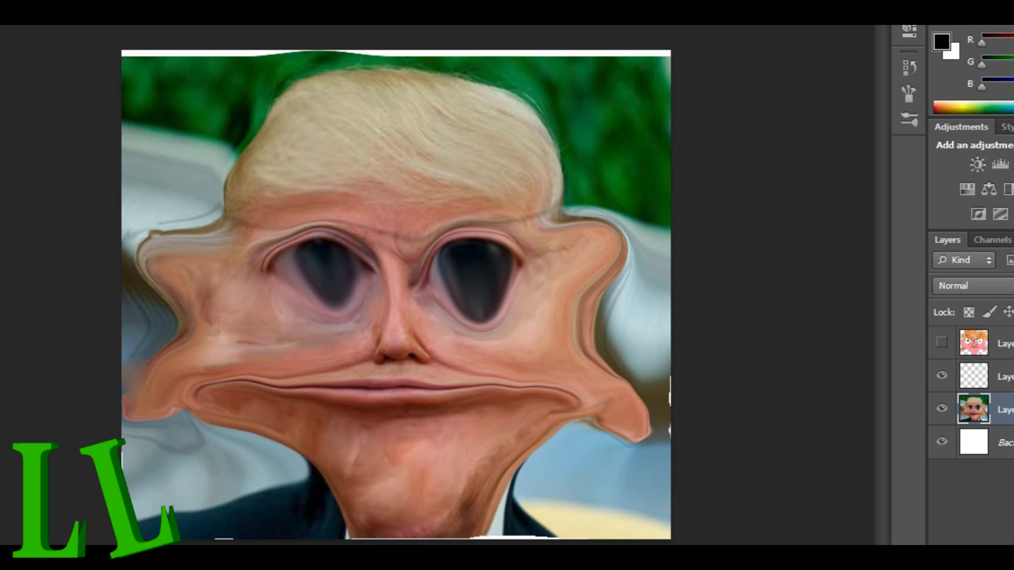
{"action": "mouse_move", "coordinate": [101, 372]}
{"action": "left_mouse_down"}
{"action": "mouse_move", "coordinate": [95, 385]}
{"action": "mouse_move", "coordinate": [112, 336]}
{"action": "mouse_move", "coordinate": [95, 373]}
{"action": "mouse_move", "coordinate": [149, 404]}
{"action": "left_mouse_up"}
{"action": "mouse_move", "coordinate": [144, 382]}
{"action": "left_mouse_down"}
{"action": "mouse_move", "coordinate": [119, 398]}
{"action": "mouse_move", "coordinate": [91, 373]}
{"action": "left_mouse_up"}
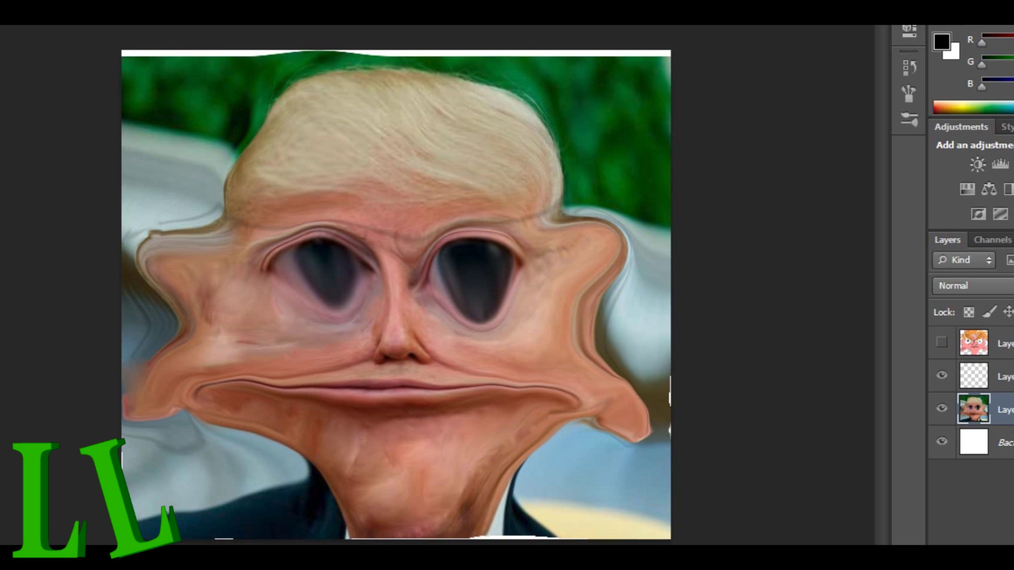
{"action": "key", "text": "ctrl+alt+z"}
{"action": "key", "text": "ctrl+alt+z"}
{"action": "key", "text": "ctrl+alt+z"}
- Copy the left half of the photo to a new layer and flip it horizontally onto the right half
{"action": "left_click", "coordinate": [164, 2]}
{"action": "left_click", "coordinate": [195, 42]}
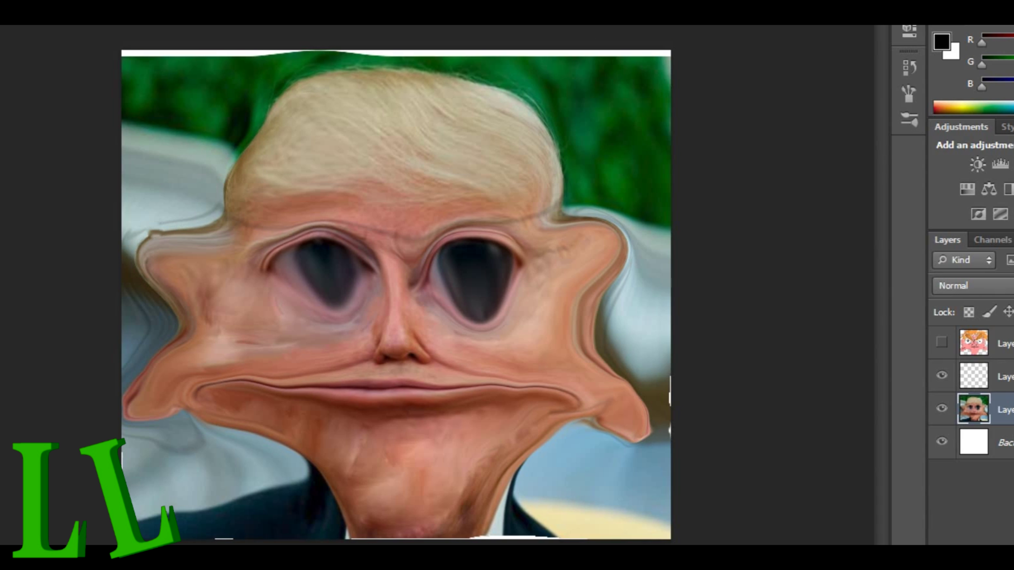
{"action": "left_click_drag", "start_coordinate": [122, 56], "coordinate": [397, 539]}
{"action": "key", "text": "ctrl+j"}
{"action": "key", "text": "ctrl+t"}
{"action": "left_click_drag", "start_coordinate": [122, 298], "coordinate": [651, 298]}
{"action": "key", "text": "Return"}
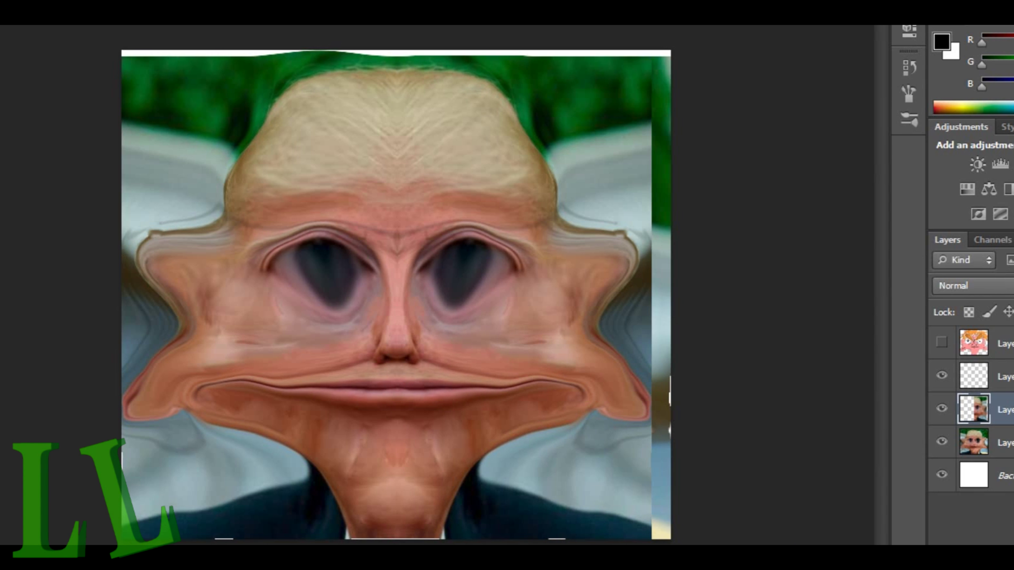